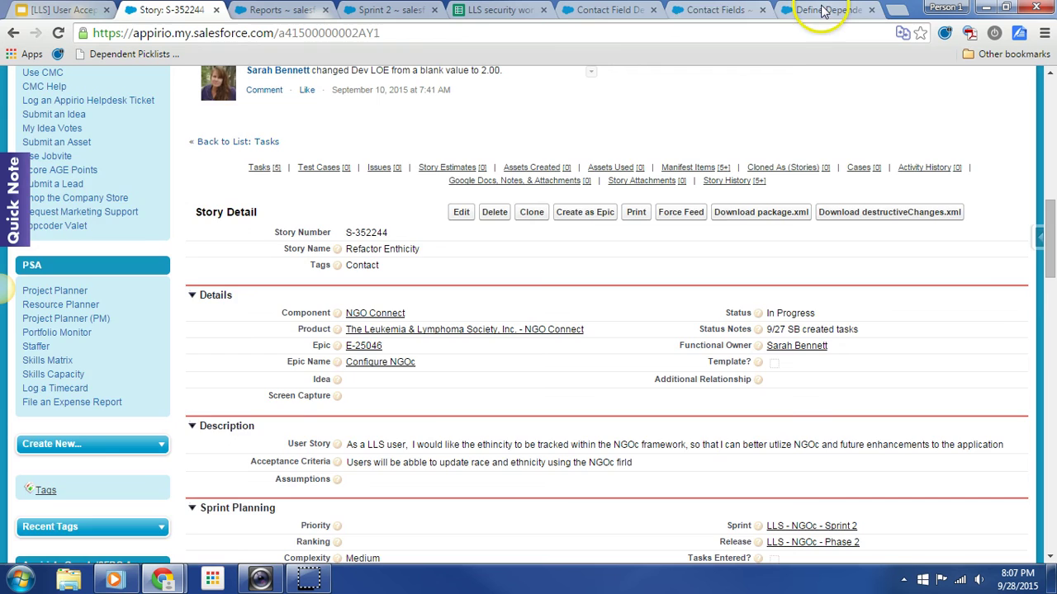
# Step: Go from the Contact fields and field dependencies pages to the first recent contact's record
pyautogui.click(718, 8)
pyautogui.scroll(20, 1032, 212)
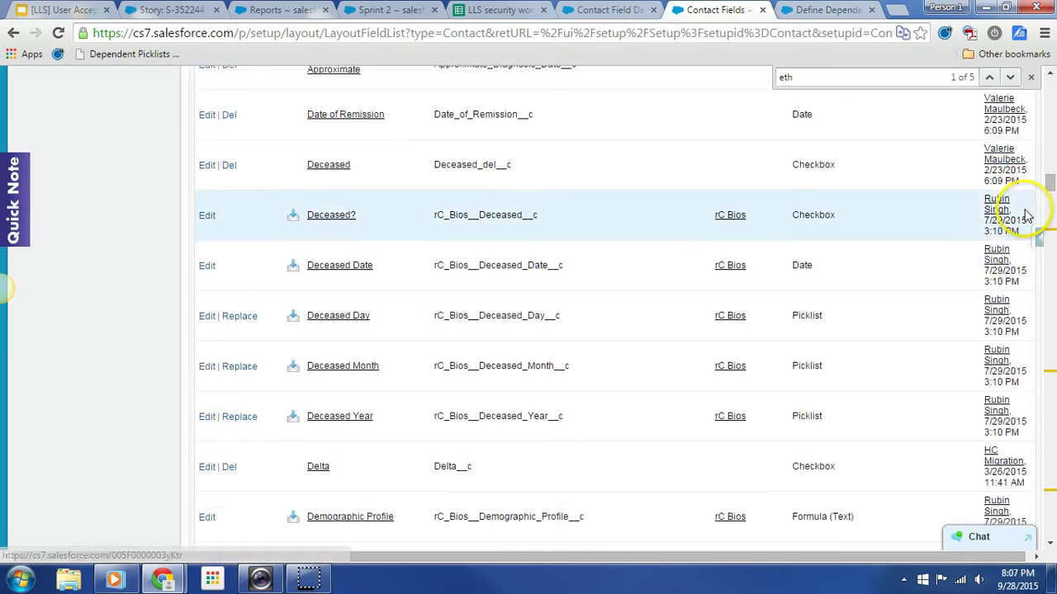
pyautogui.scroll(15, 1028, 216)
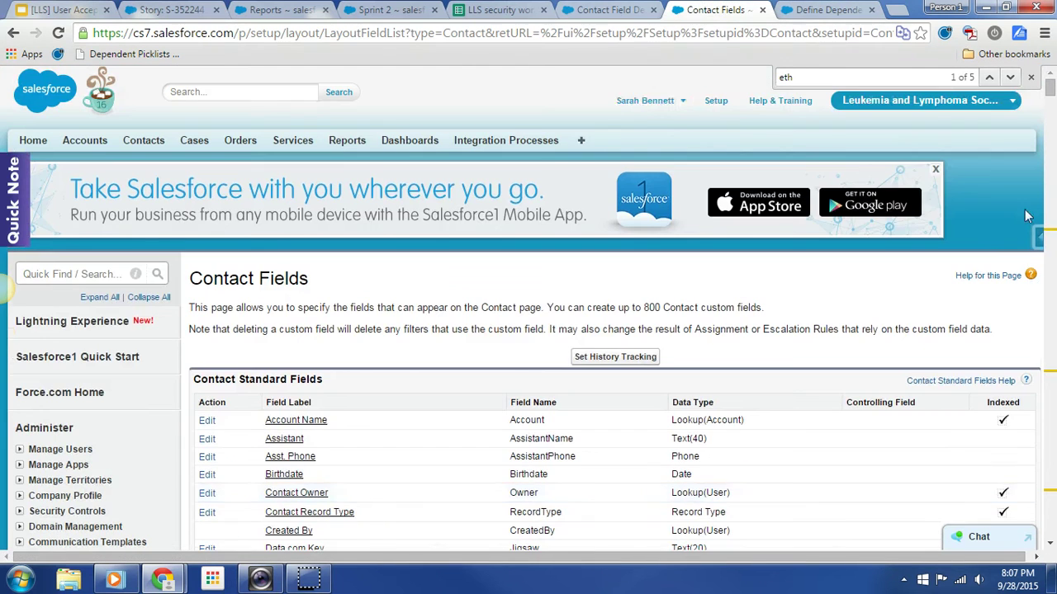
pyautogui.click(614, 9)
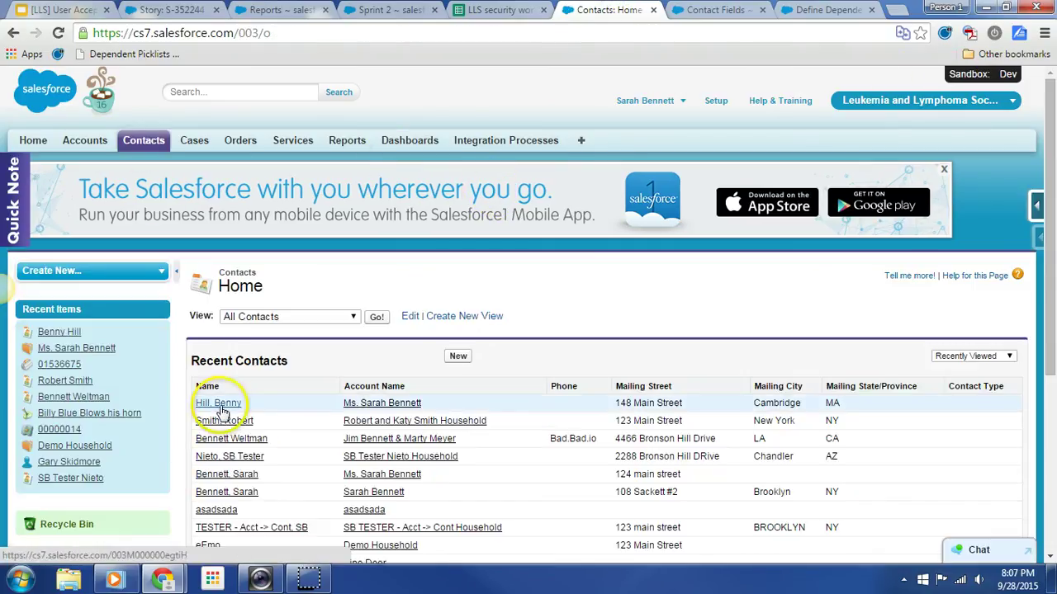
pyautogui.click(220, 404)
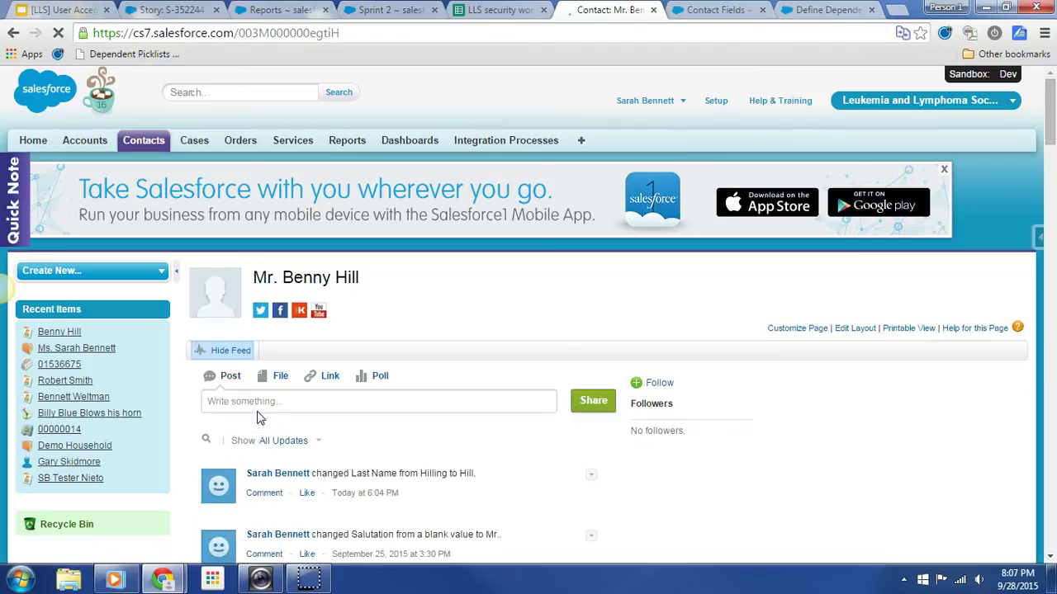
# Step: Change the contact's Ethnicity from American Indian / Native Alaskan to Asian and save
pyautogui.scroll(-1, 257, 416)
pyautogui.scroll(-3, 258, 417)
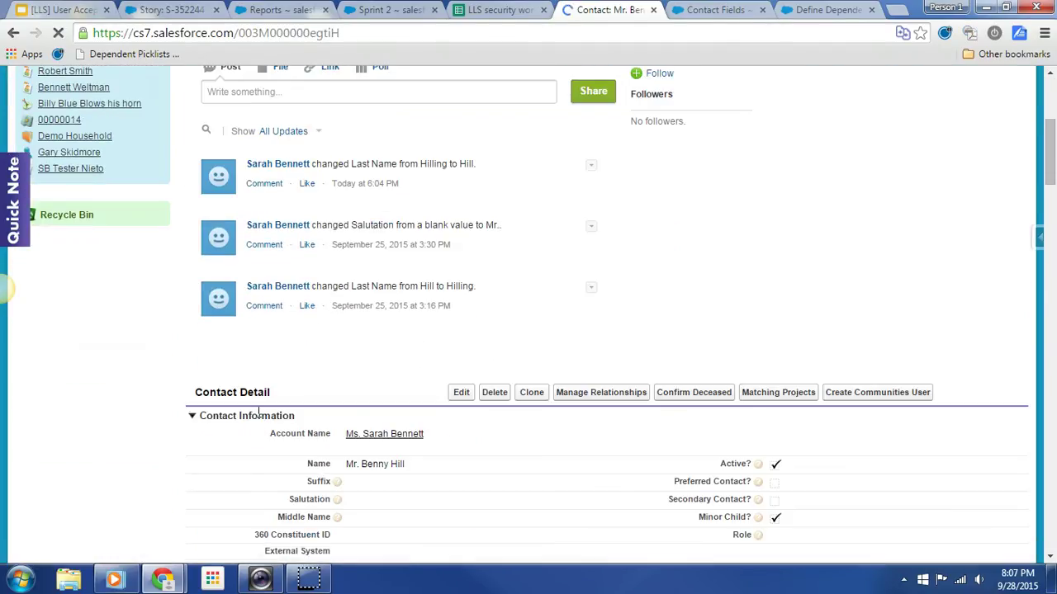
pyautogui.scroll(-3, 257, 412)
pyautogui.scroll(-10, 258, 413)
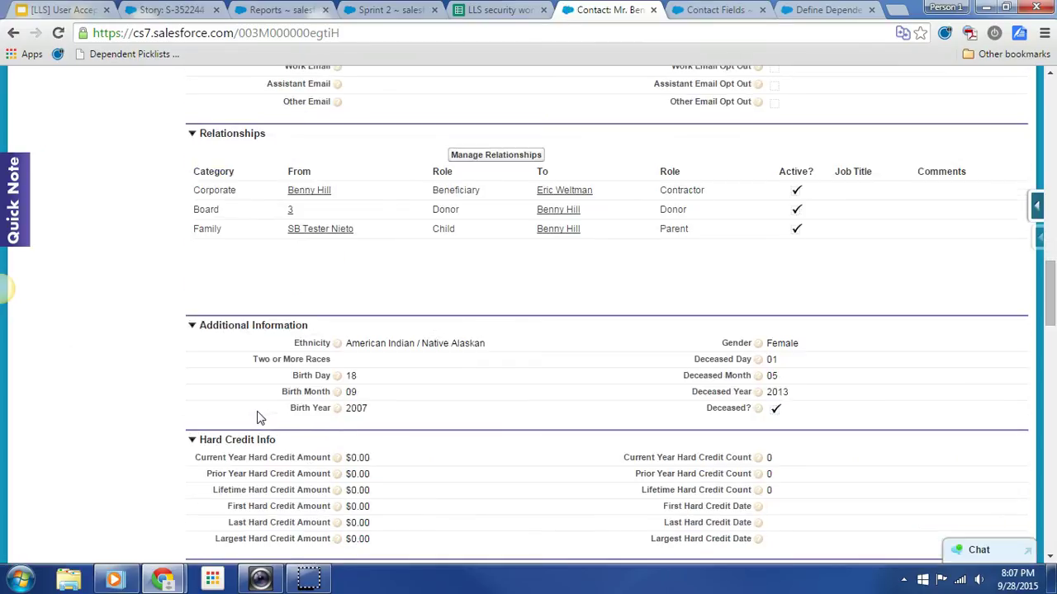
pyautogui.doubleClick(376, 342)
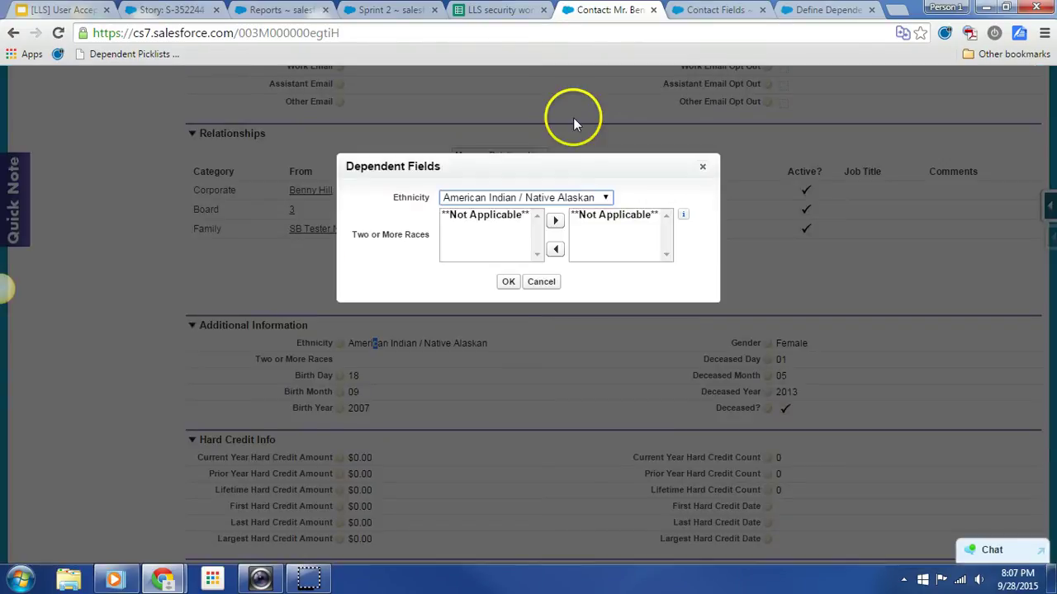
pyautogui.click(564, 198)
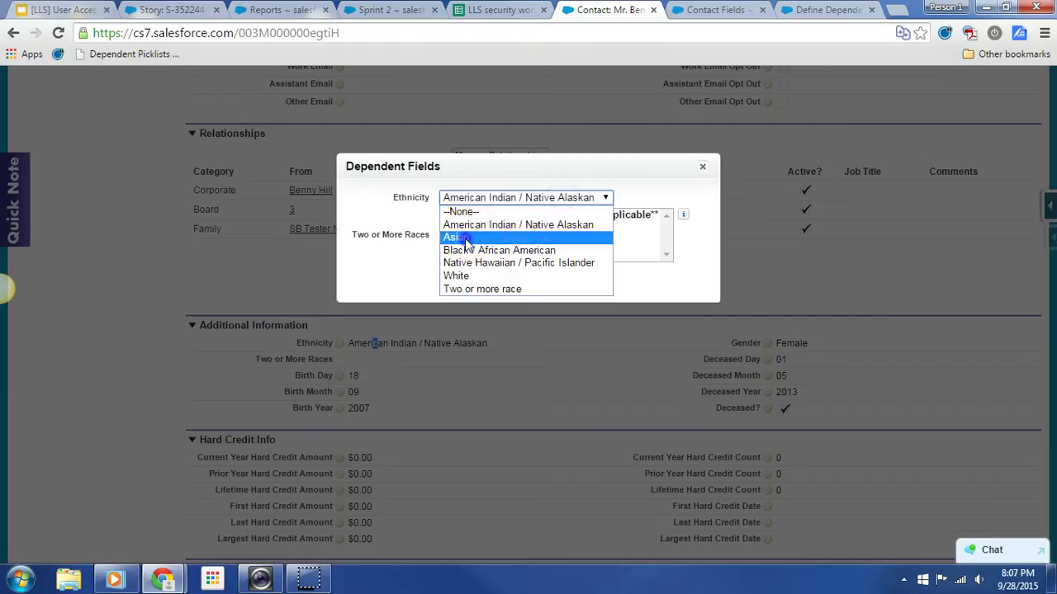
pyautogui.click(456, 238)
pyautogui.click(505, 280)
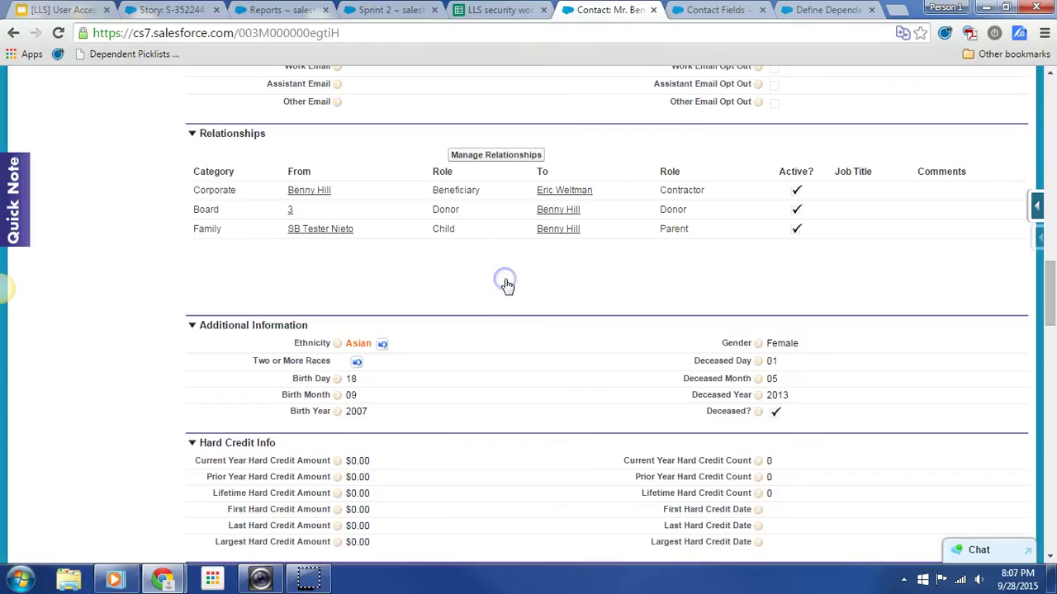
pyautogui.scroll(-9, 485, 379)
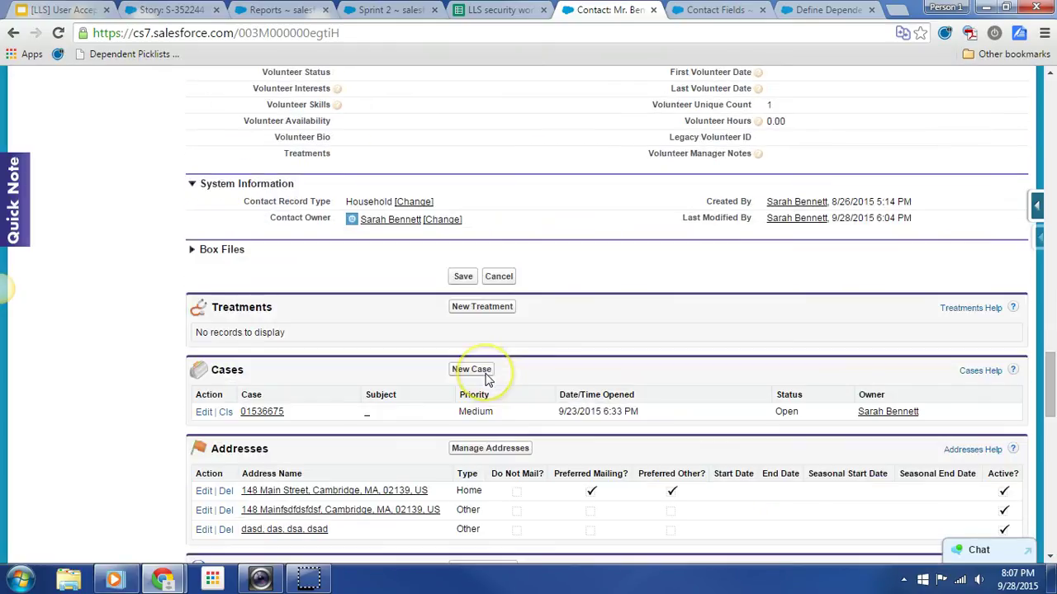
pyautogui.click(463, 276)
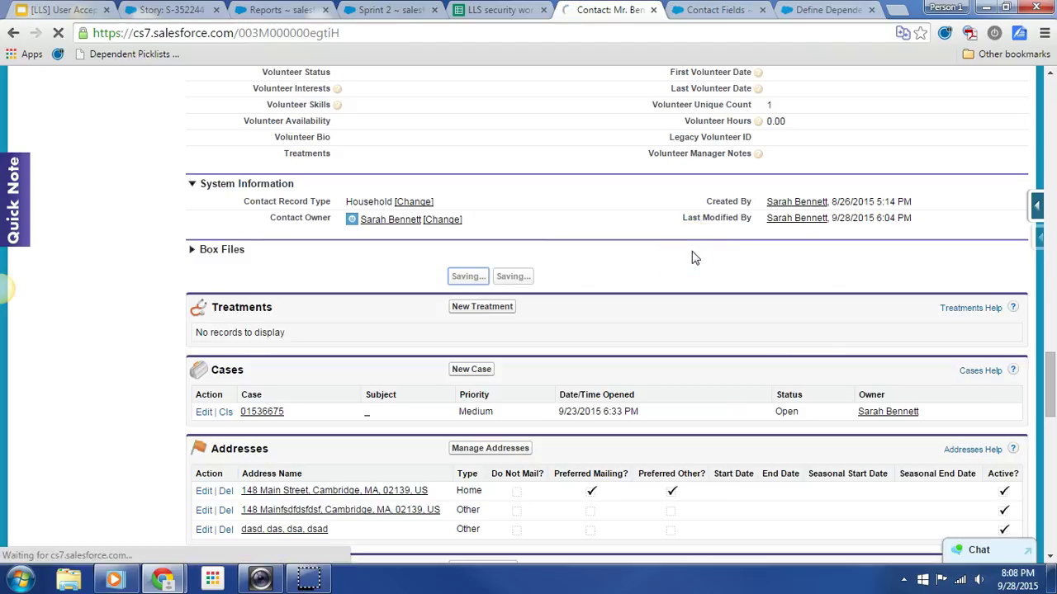
pyautogui.click(491, 271)
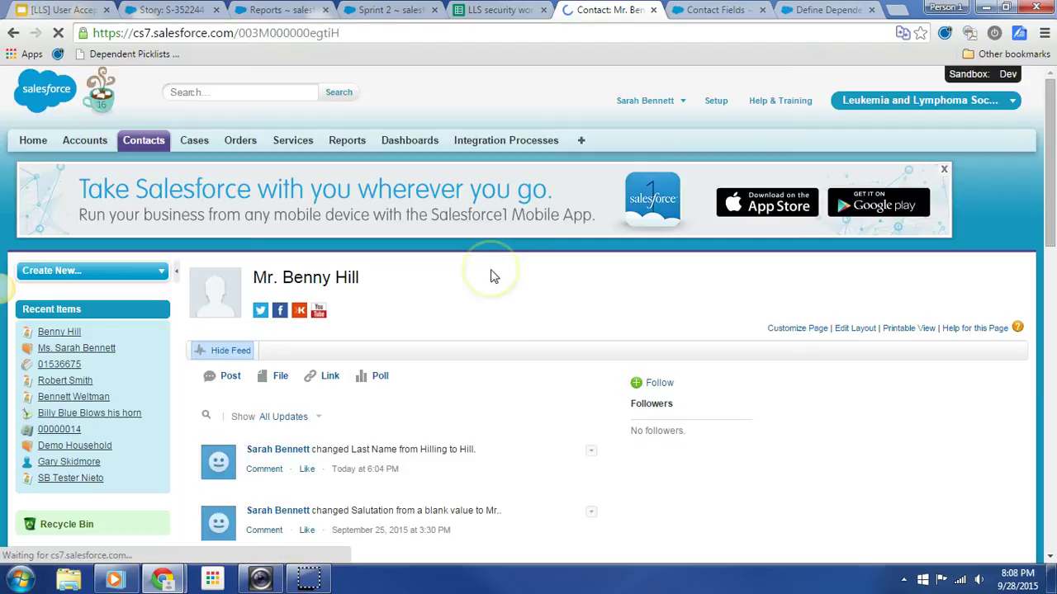
# Step: Switch the contact's Ethnicity to Two or more race
pyautogui.click(484, 372)
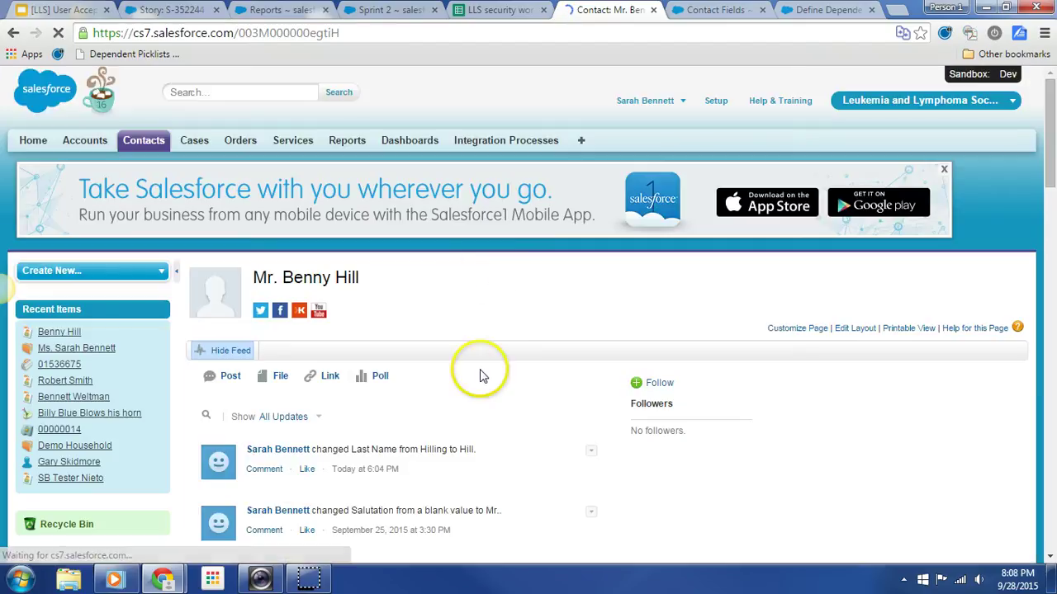
pyautogui.scroll(-8, 484, 372)
pyautogui.scroll(-8, 484, 375)
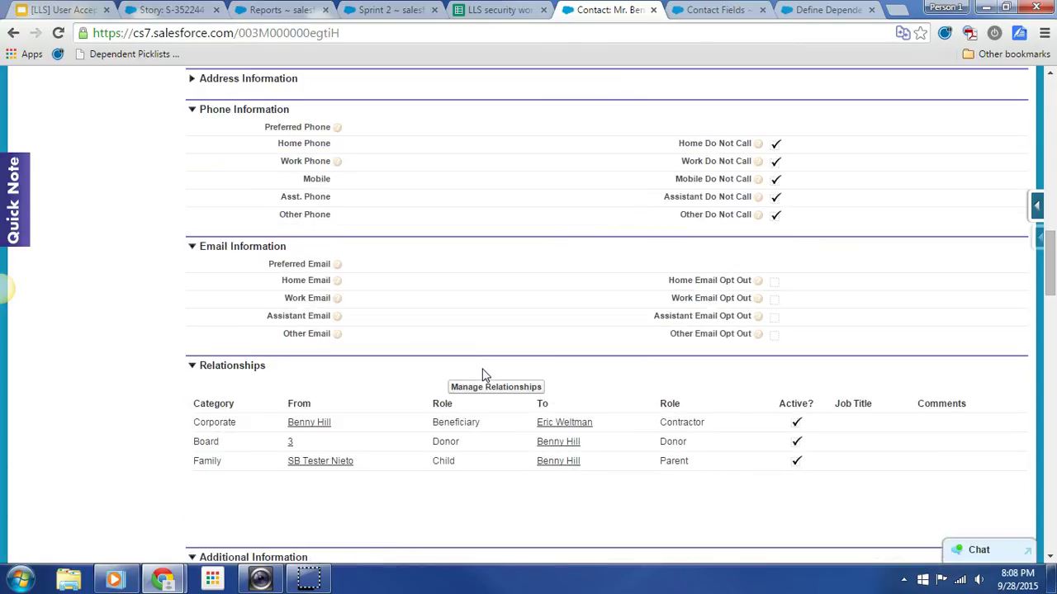
pyautogui.scroll(-1, 485, 376)
pyautogui.scroll(-3, 484, 376)
pyautogui.doubleClick(408, 267)
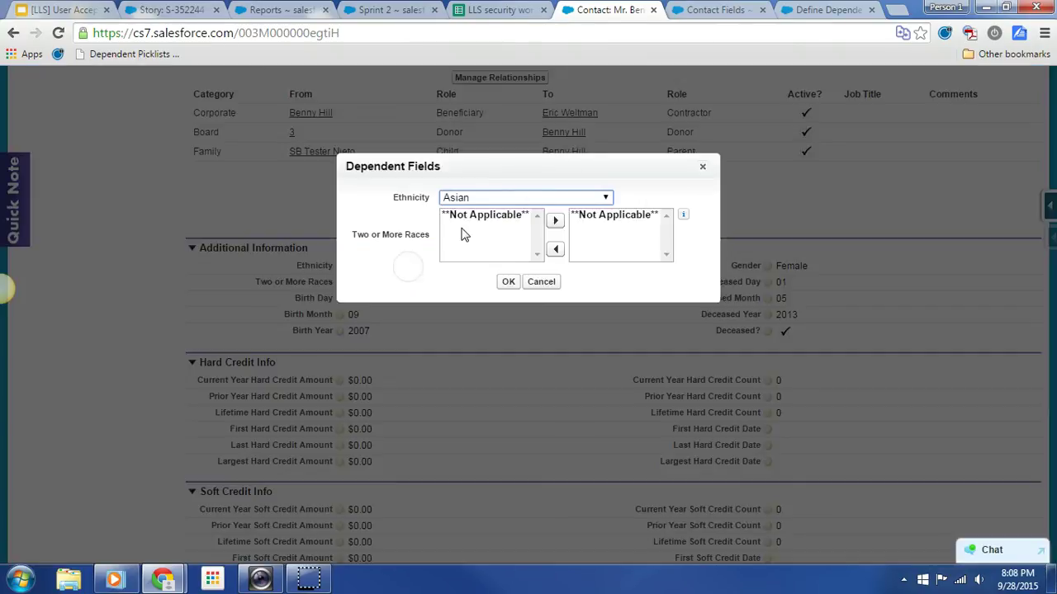
pyautogui.click(574, 200)
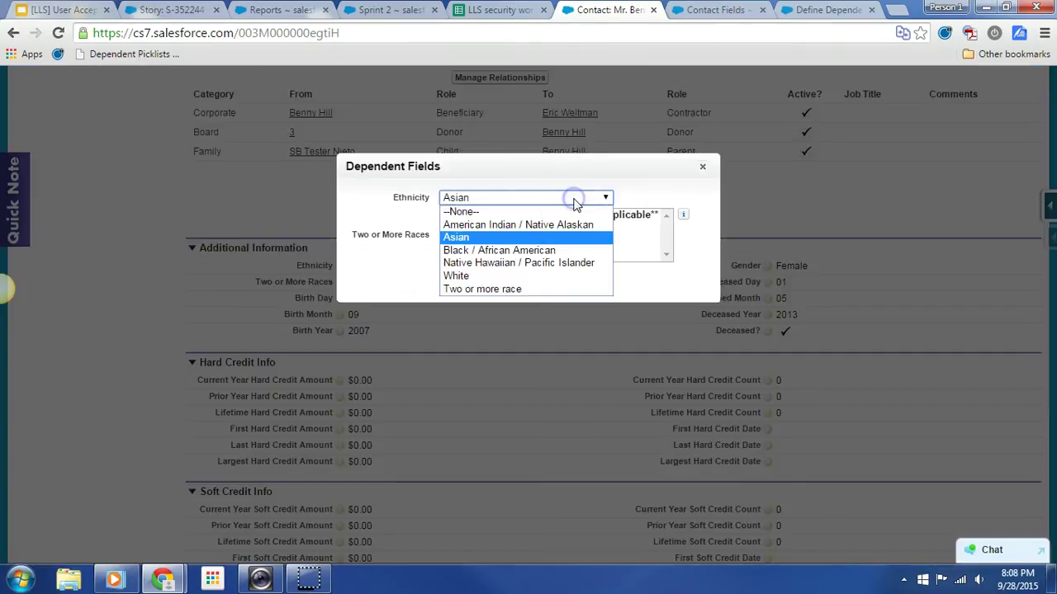
pyautogui.click(485, 289)
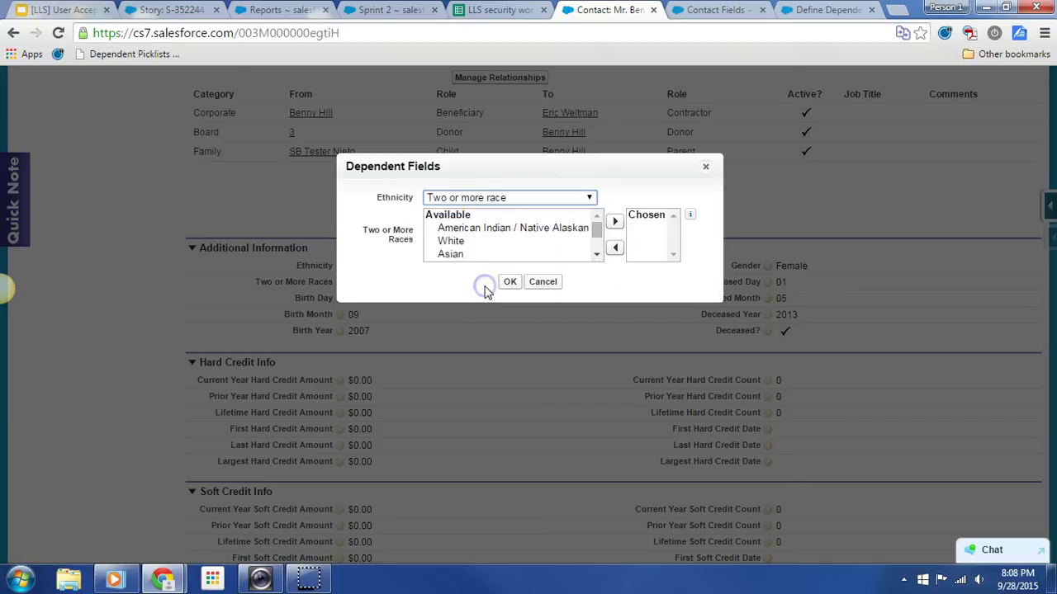
# Step: Choose American Indian / Native Alaskan, White, Asian and Native Hawaiian as the races and confirm
pyautogui.click(472, 230)
pyautogui.moveTo(462, 249); pyautogui.dragTo(500, 248)
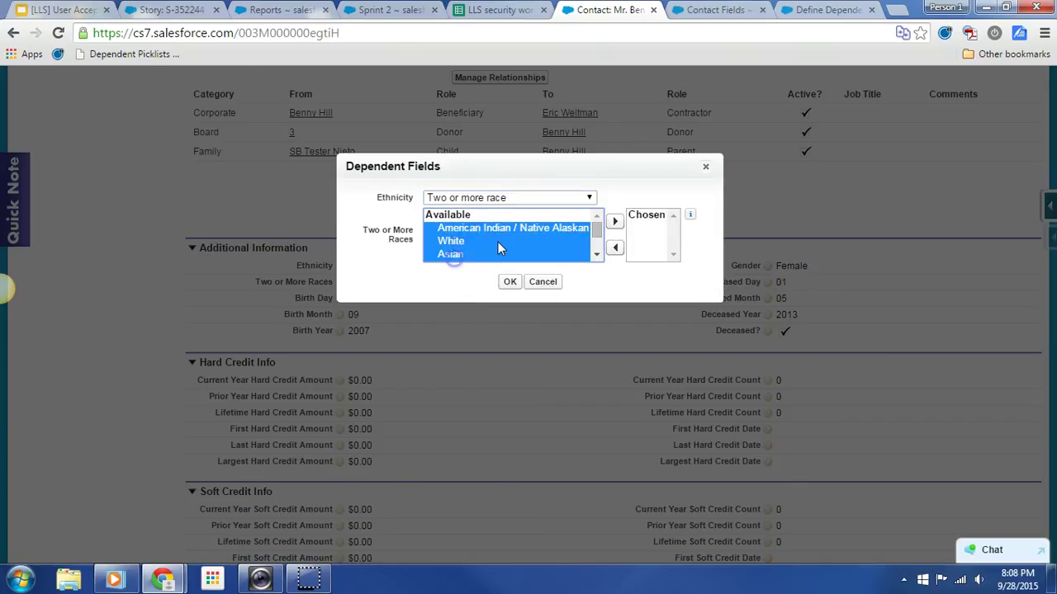
pyautogui.moveTo(595, 225); pyautogui.dragTo(593, 243)
pyautogui.keyDown('ctrl'); pyautogui.click(491, 239); pyautogui.keyUp('ctrl')
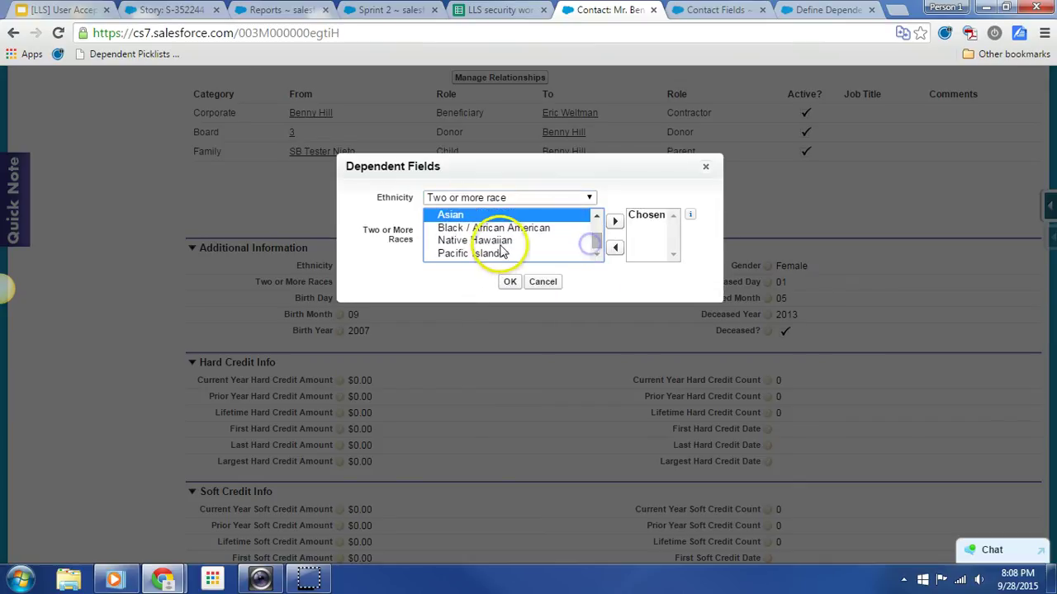
pyautogui.click(615, 222)
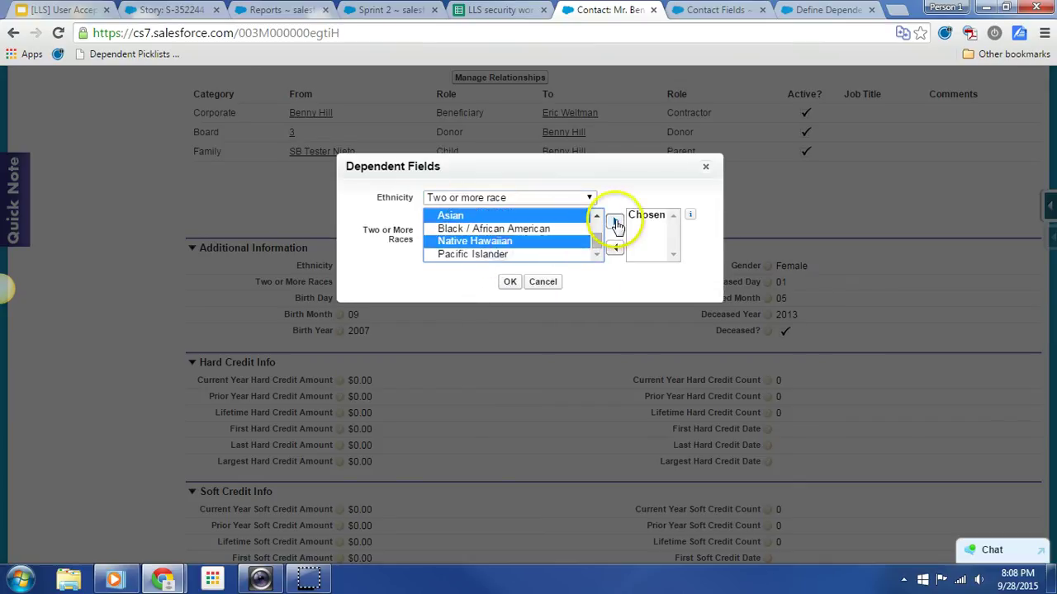
pyautogui.click(510, 293)
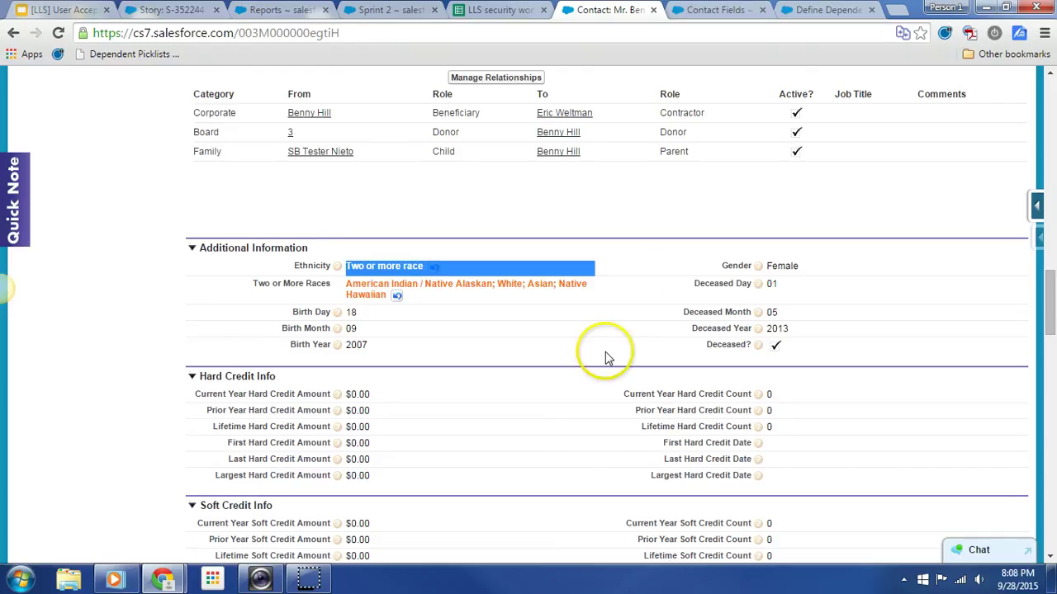
pyautogui.scroll(3, 604, 354)
pyautogui.scroll(-15, 605, 358)
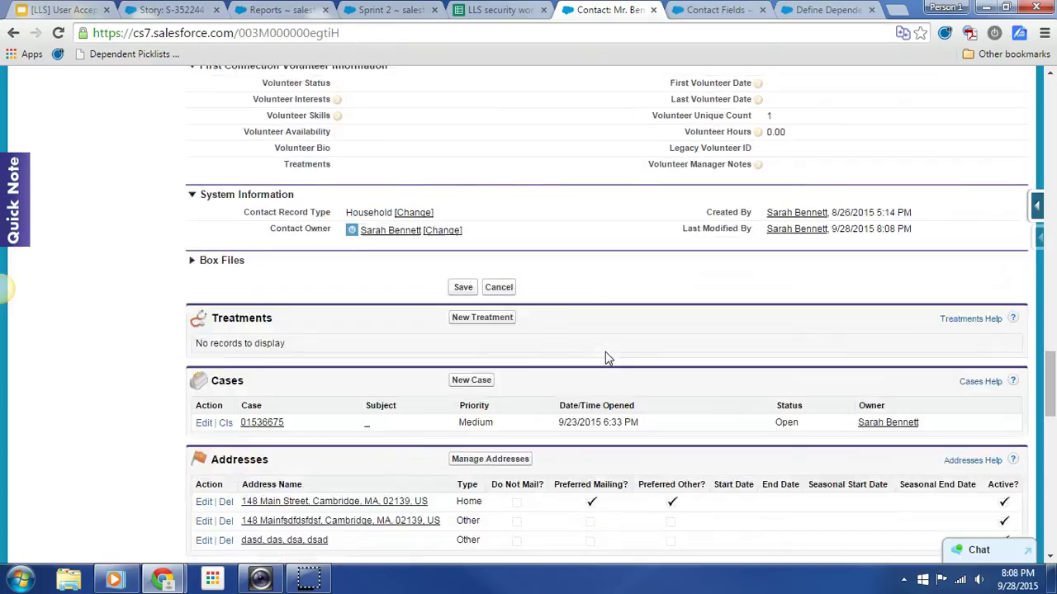
# Step: Save the contact with the Two or more race Ethnicity values
pyautogui.click(463, 209)
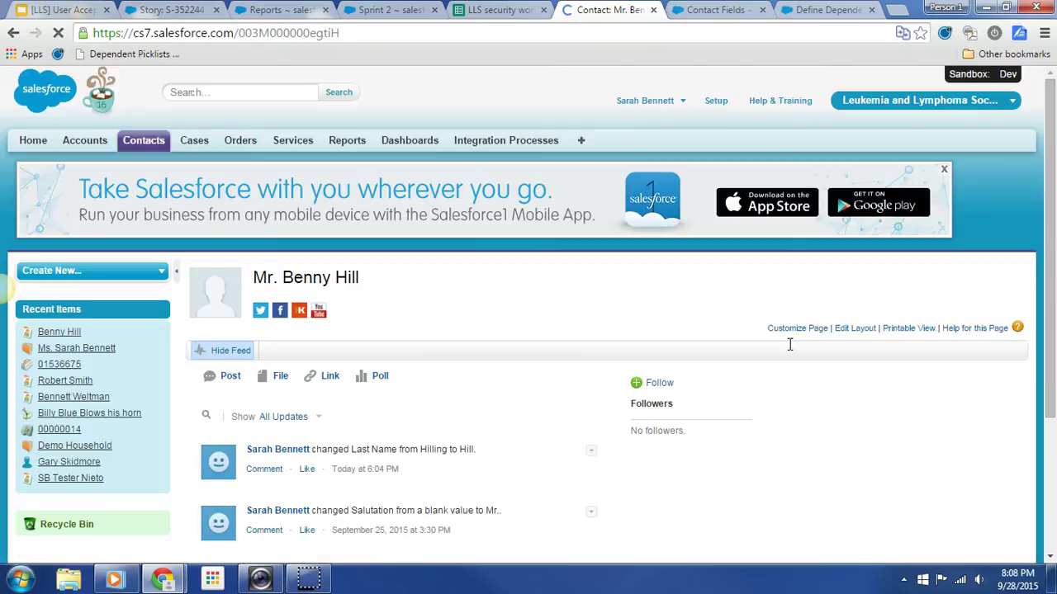
pyautogui.scroll(-4, 589, 354)
pyautogui.scroll(-5, 589, 354)
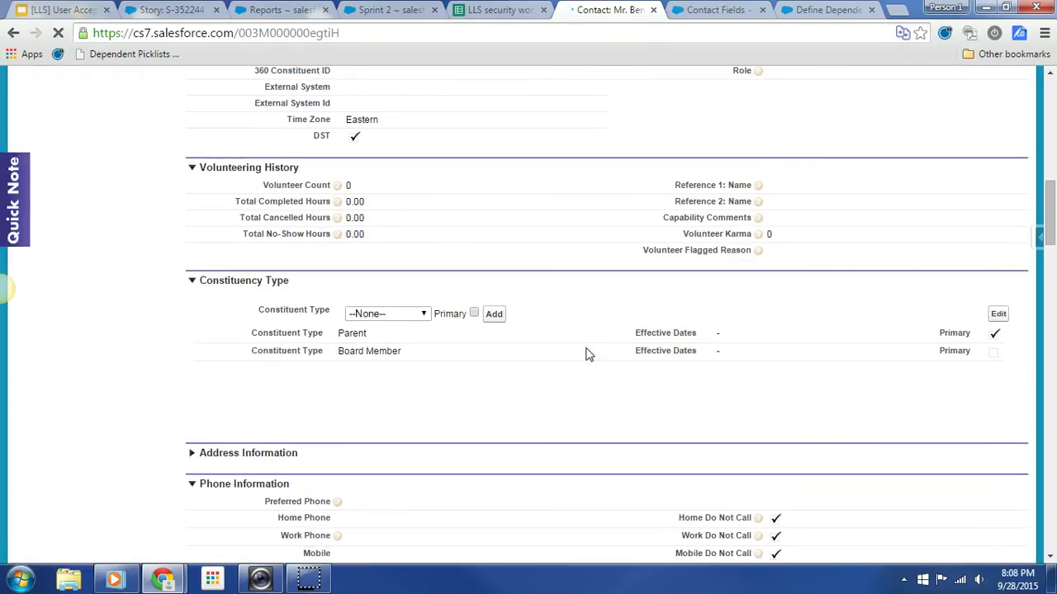
pyautogui.scroll(2, 589, 354)
pyautogui.scroll(-7, 589, 355)
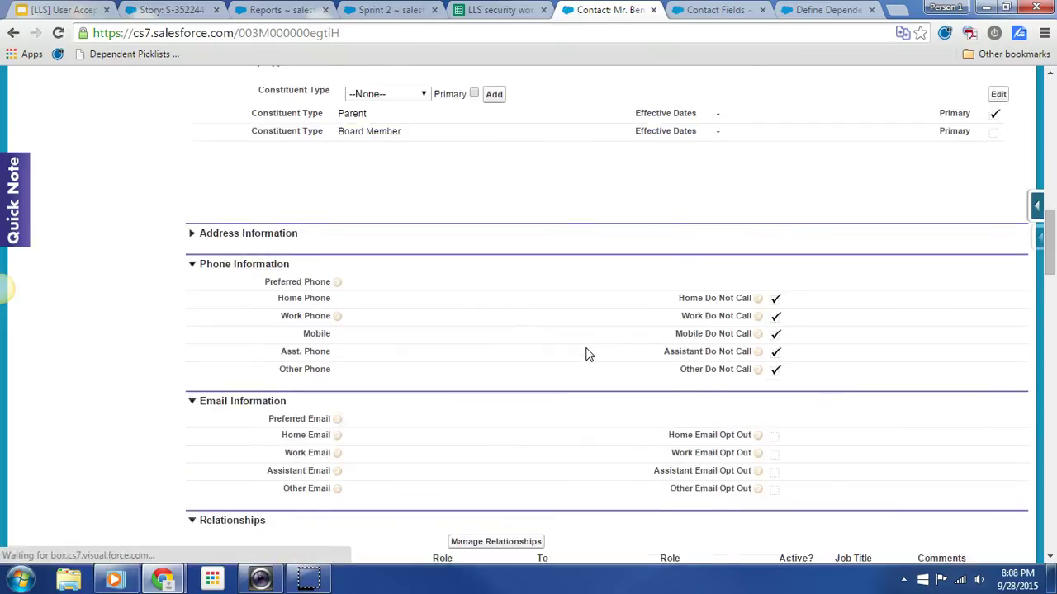
pyautogui.scroll(-1, 588, 354)
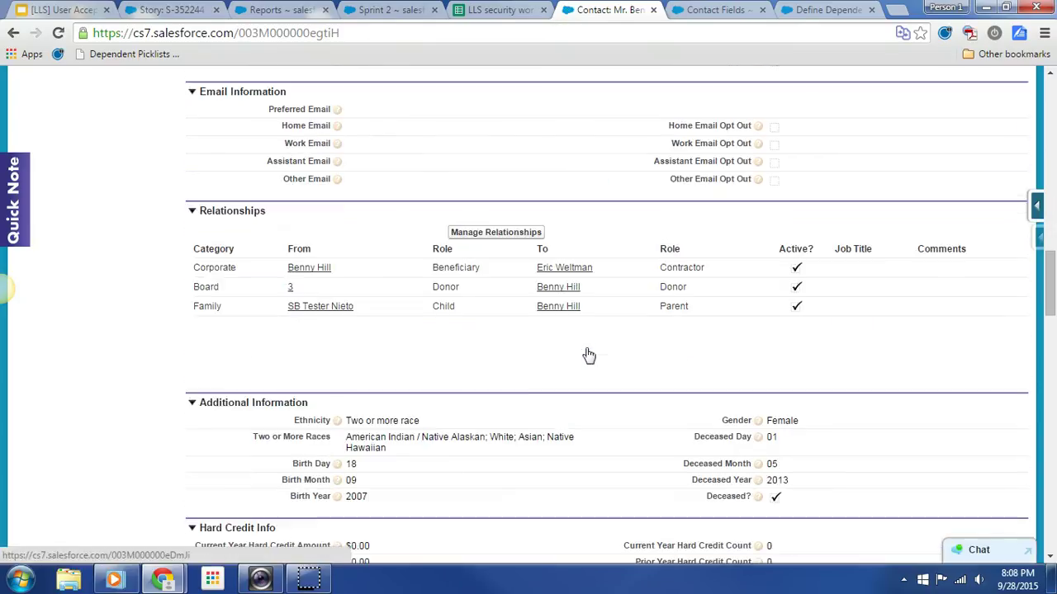
# Step: Change Ethnicity back to Asian, clearing the races, and save the contact
pyautogui.doubleClick(425, 423)
pyautogui.click(552, 198)
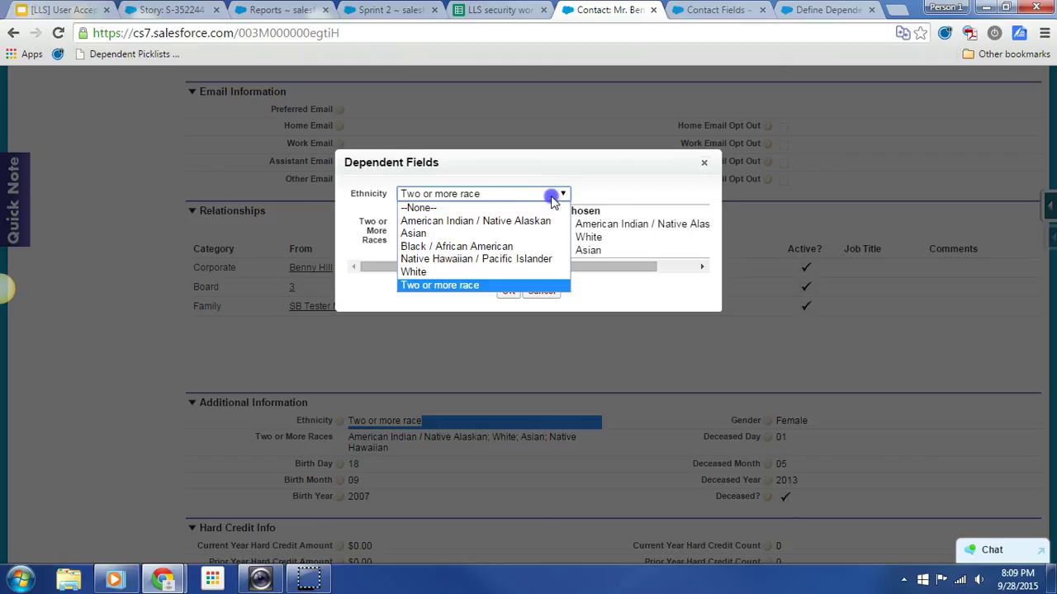
pyautogui.click(423, 234)
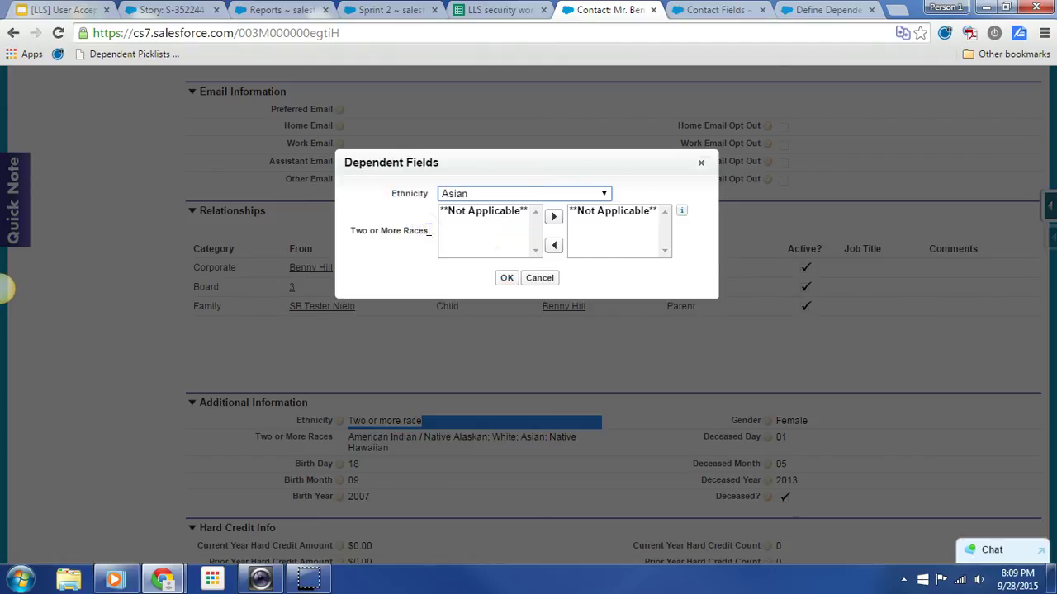
pyautogui.click(506, 277)
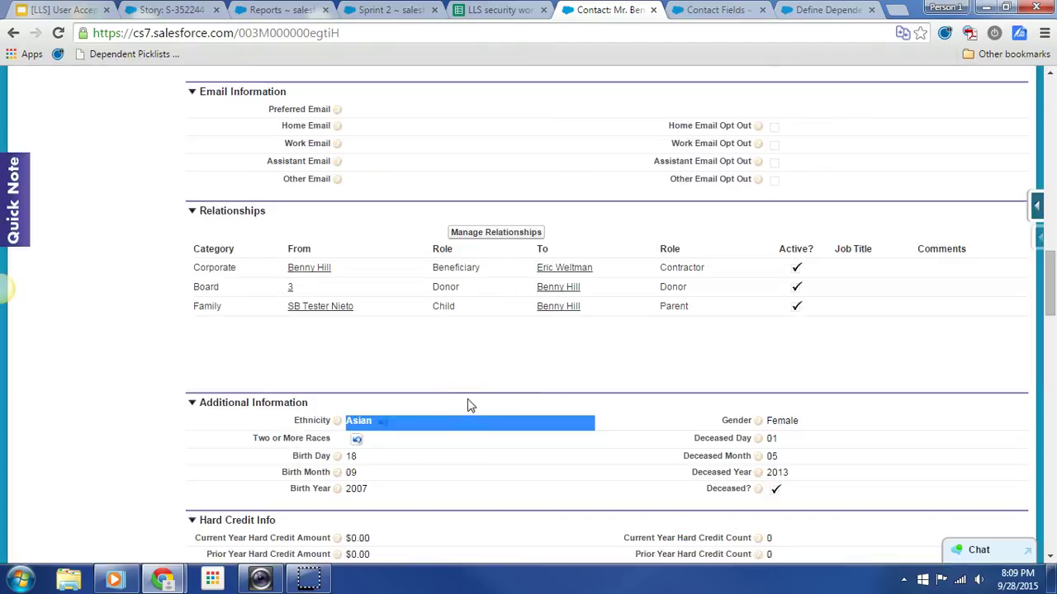
pyautogui.scroll(-8, 468, 405)
pyautogui.click(464, 410)
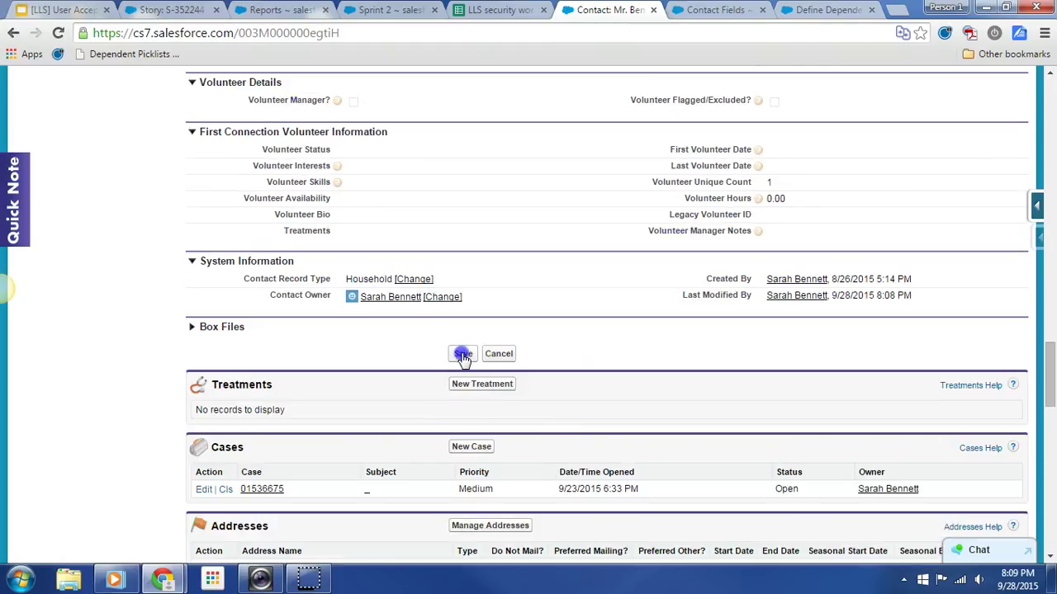
pyautogui.click(463, 356)
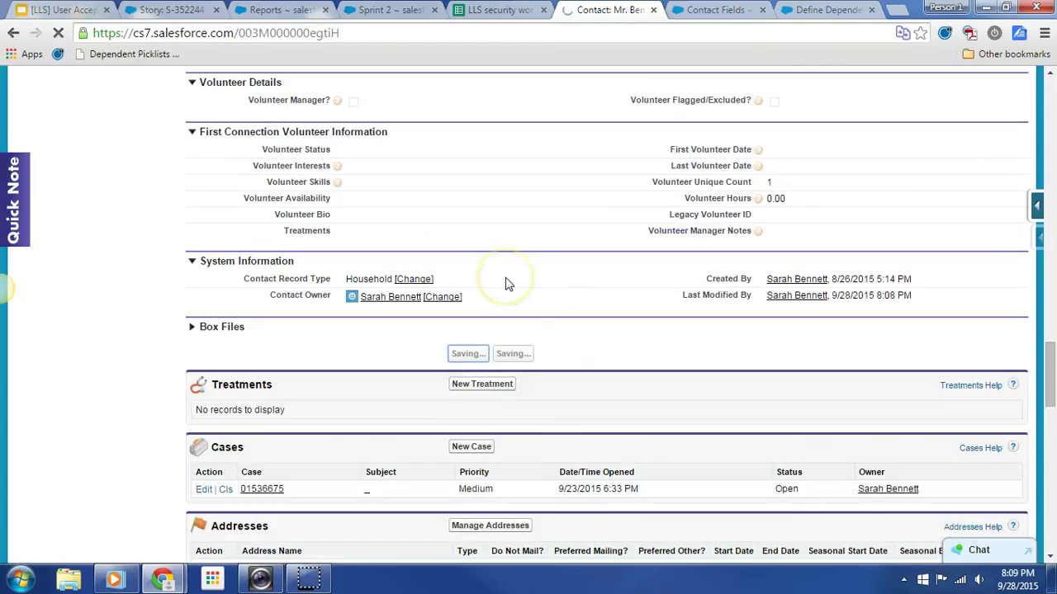
pyautogui.scroll(-4, 508, 284)
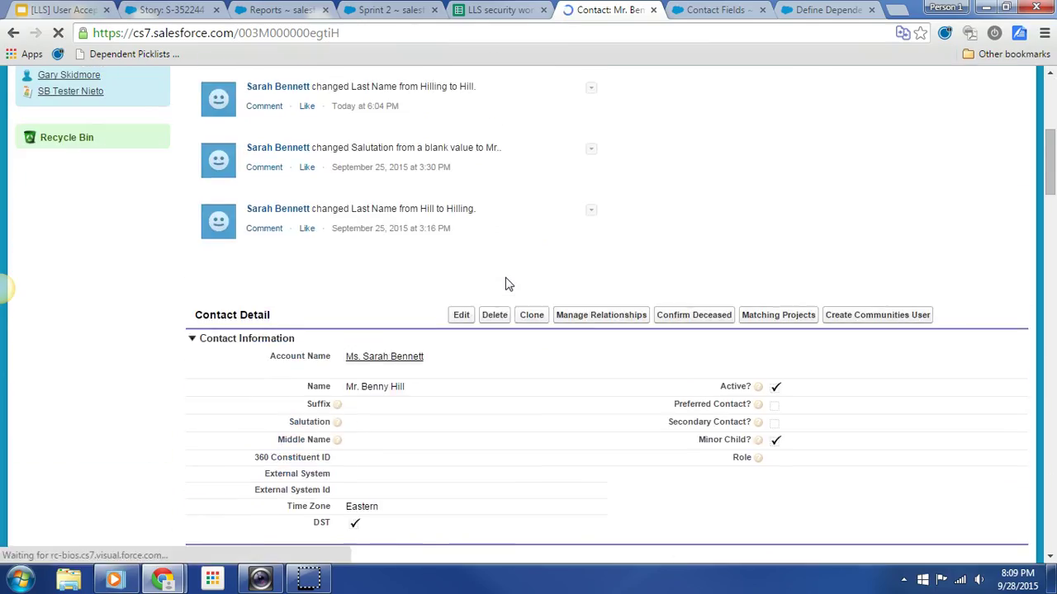
pyautogui.scroll(-10, 508, 284)
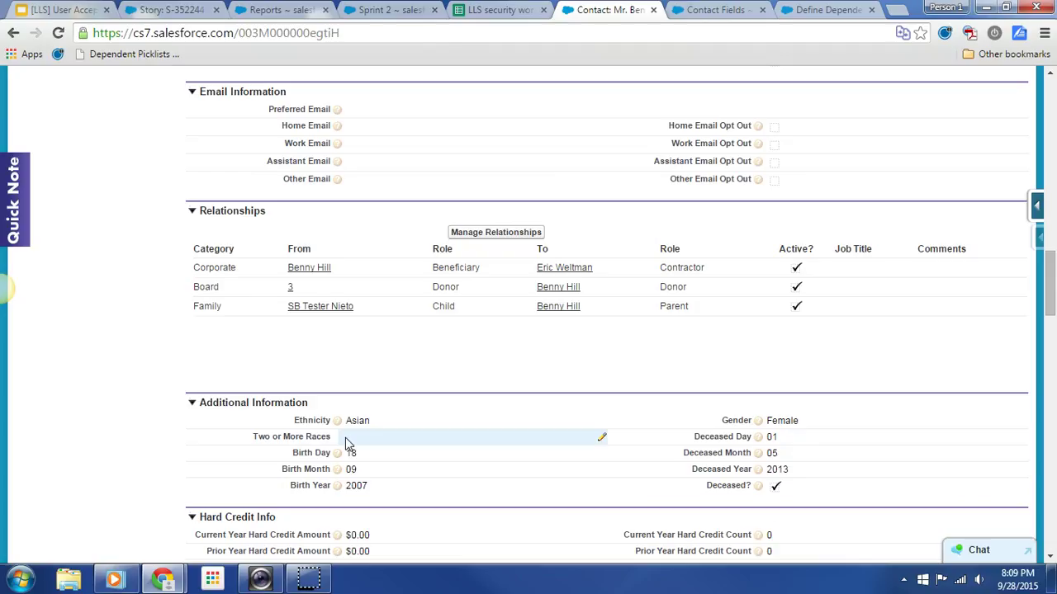
pyautogui.click(390, 414)
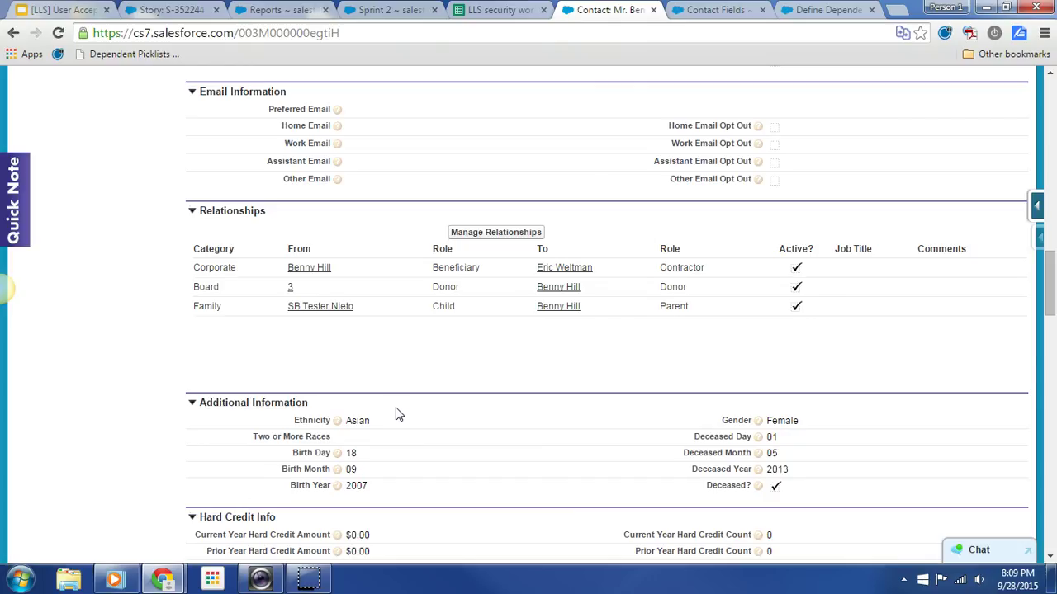
pyautogui.click(308, 580)
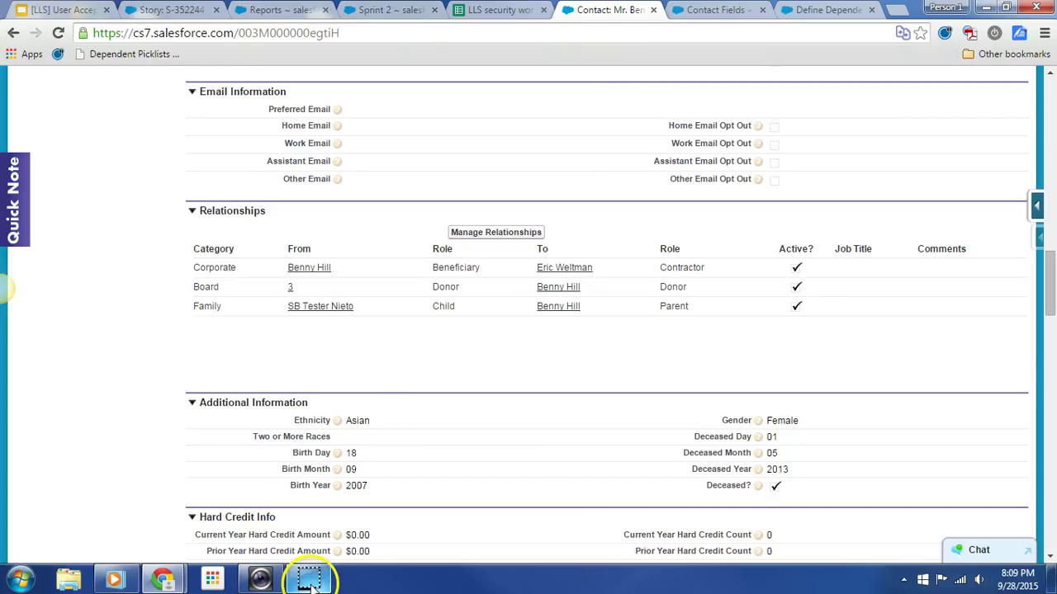